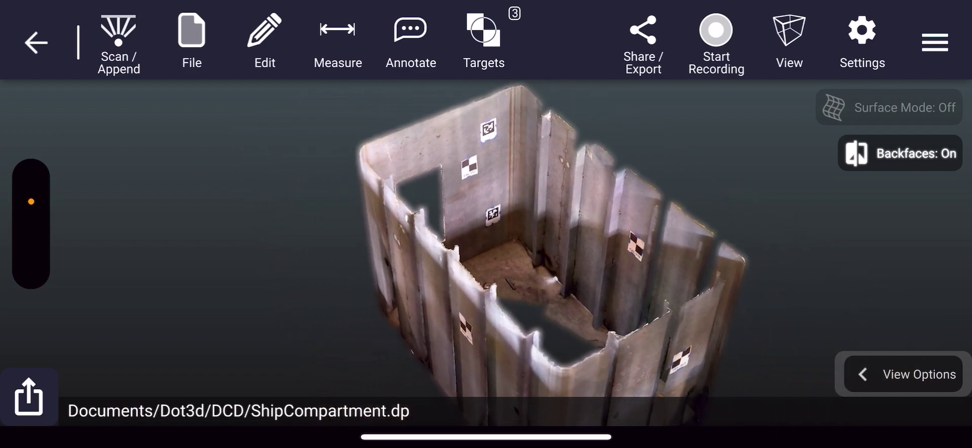
From the menu's CAD/BIM options, start opening a local design file.
left_click(935, 43)
left_click(845, 179)
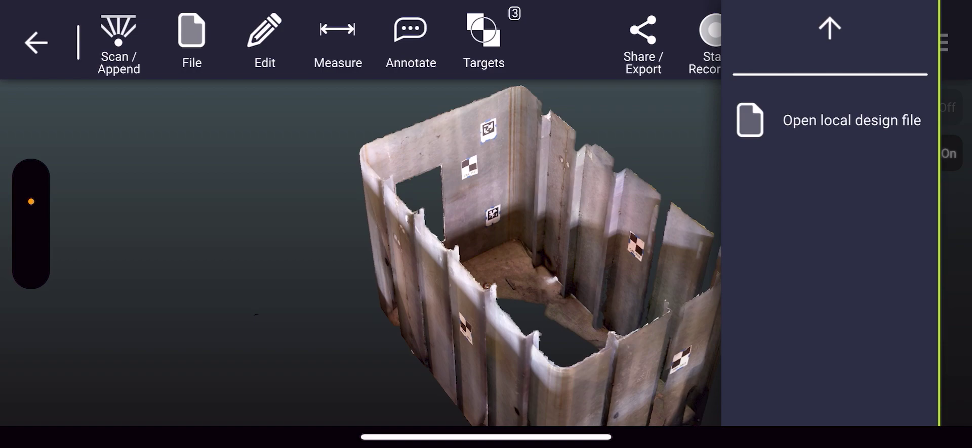
left_click(852, 120)
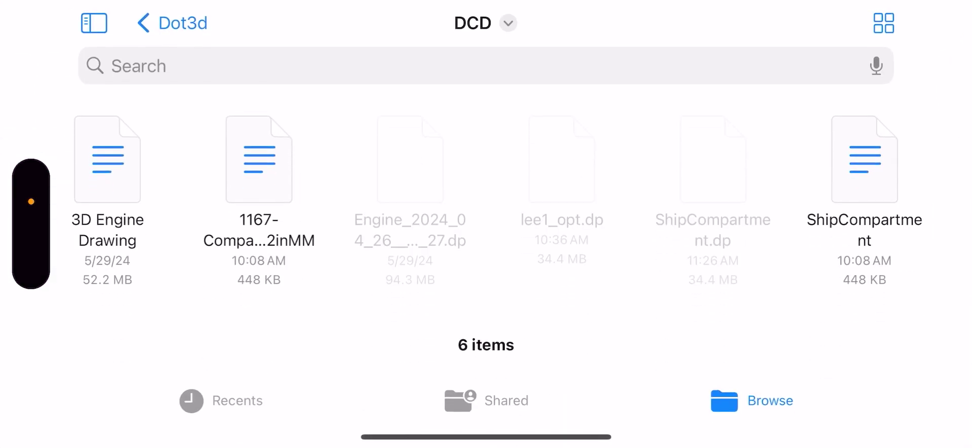
Load the ShipCompartment design file from the DCD folder.
left_click(864, 160)
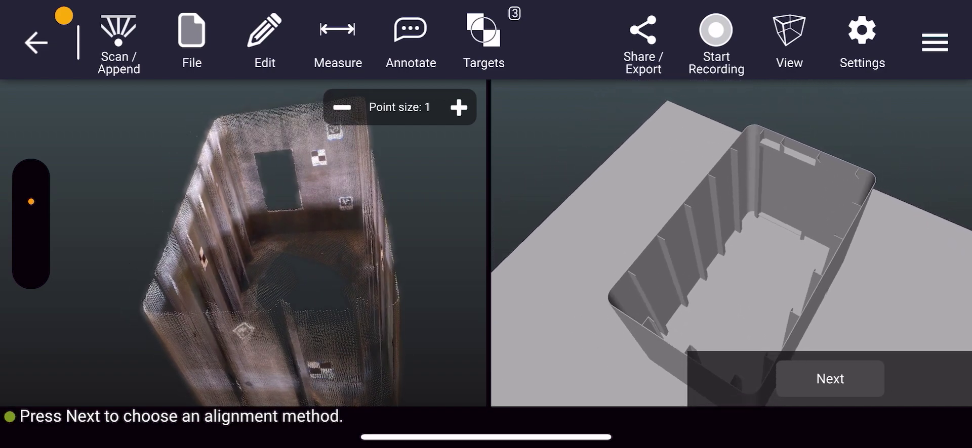
Proceed to the Choose Alignment Method dialog.
left_click(830, 379)
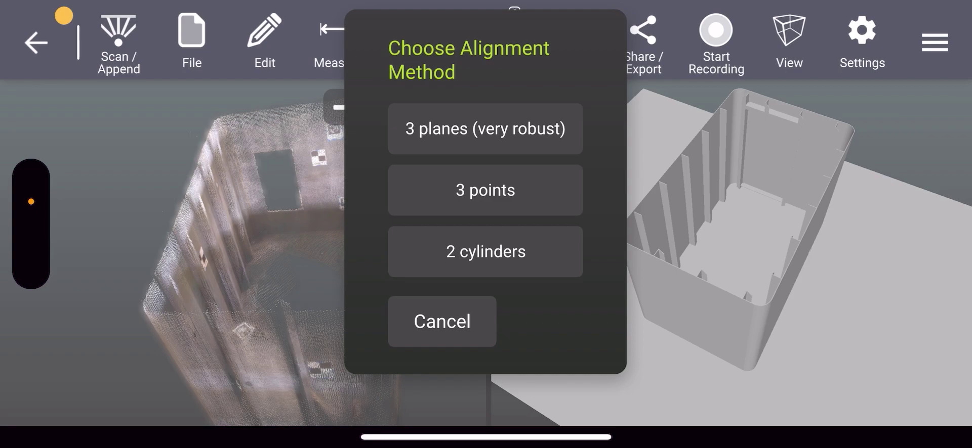
Use 3-plane alignment, pairing floor and wall planes between scan and design.
left_click(485, 129)
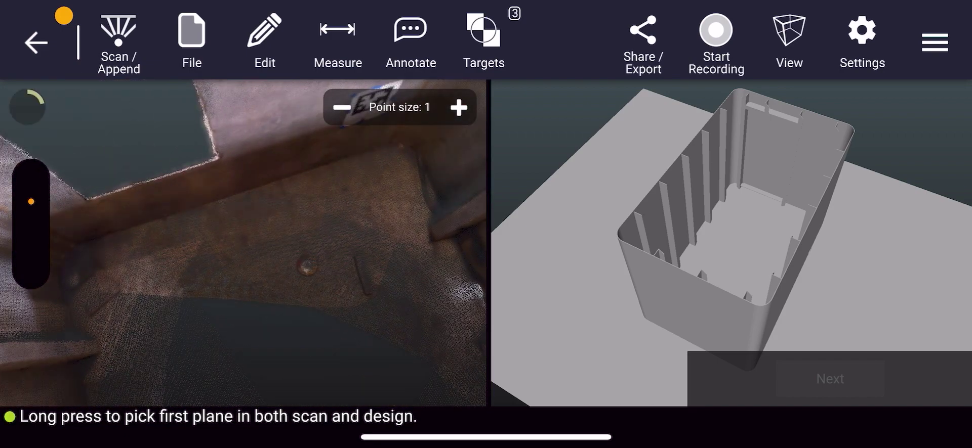
left_click(362, 215)
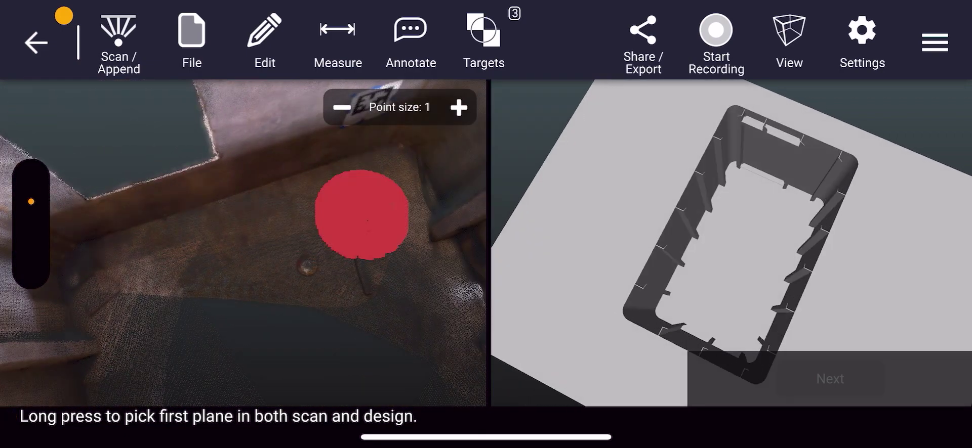
left_click(729, 216)
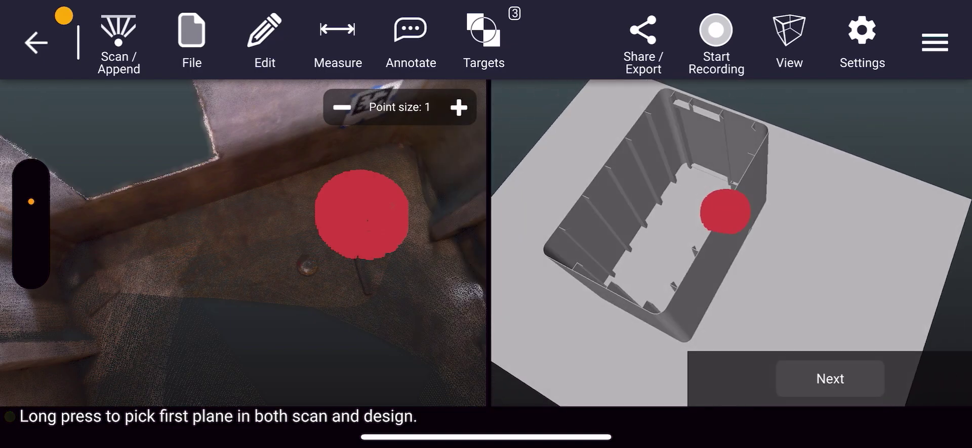
left_click(830, 379)
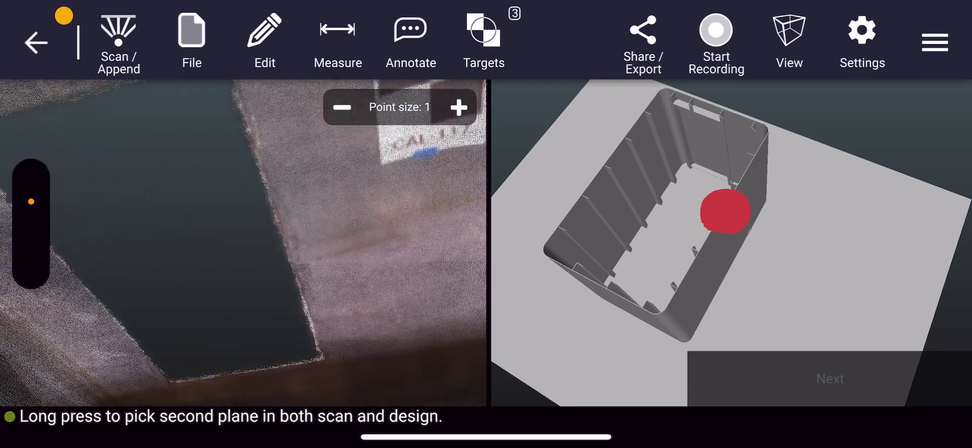
left_click(421, 248)
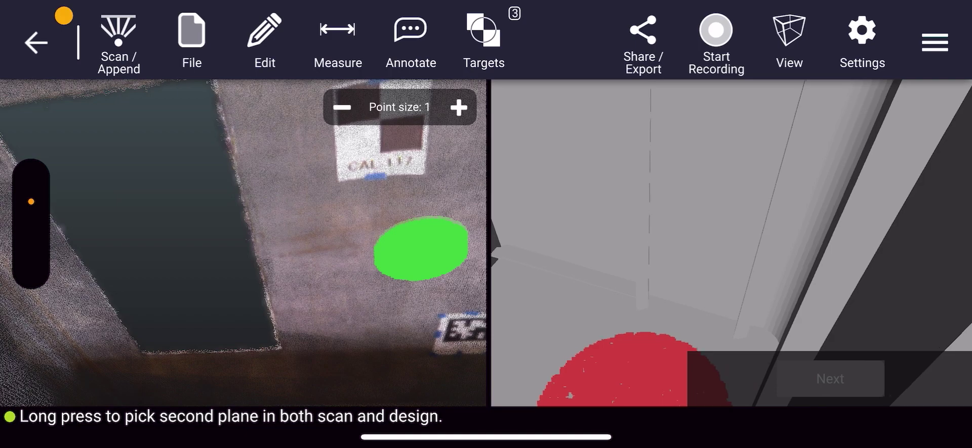
left_click(706, 187)
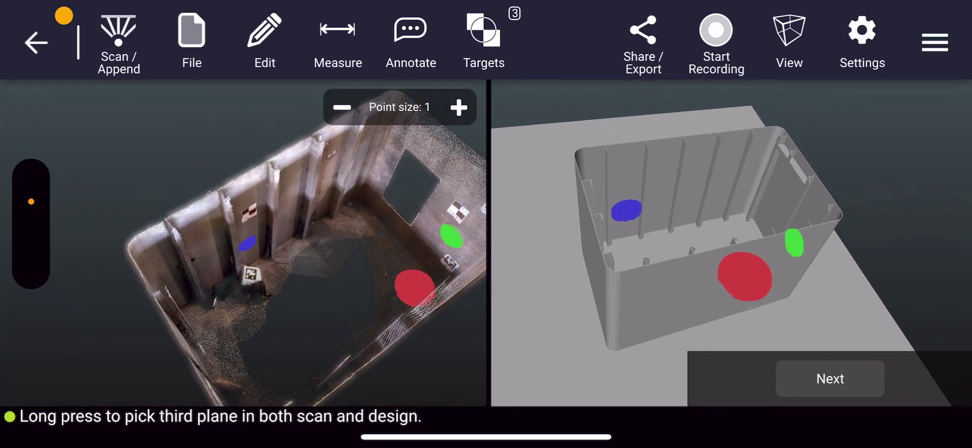
left_click(830, 379)
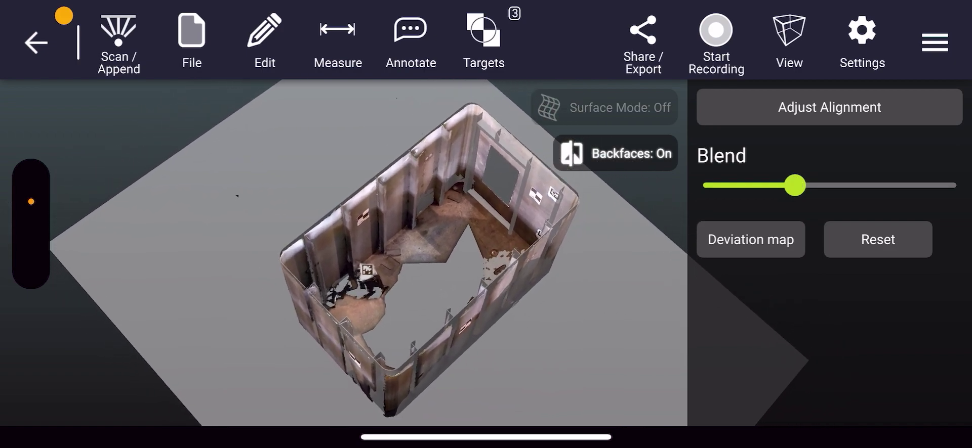
Nudge the Blend slider right to show slightly more of the design model.
mouse_move(794, 185)
left_mouse_down()
mouse_move(713, 185)
mouse_move(945, 185)
mouse_move(799, 186)
mouse_move(830, 186)
left_mouse_up()
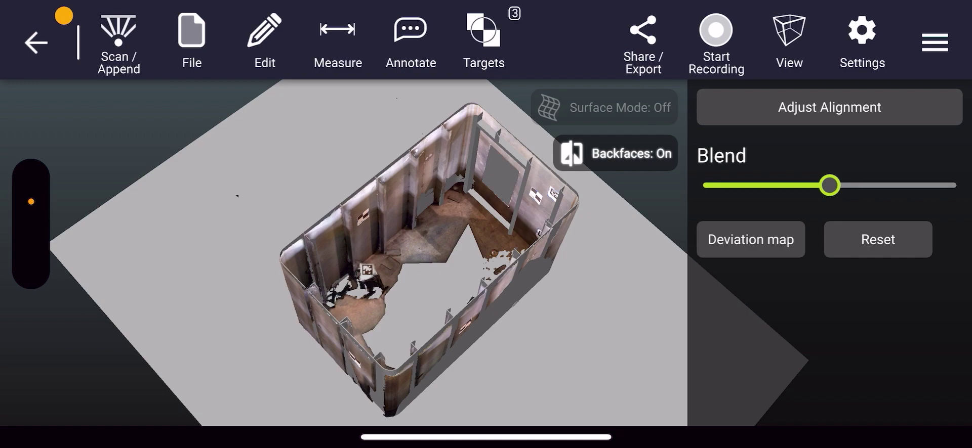
Turn on the deviation map with a colour range of 0.00 to 2.70 in.
left_click(750, 239)
left_click_drag(829, 186, 714, 185)
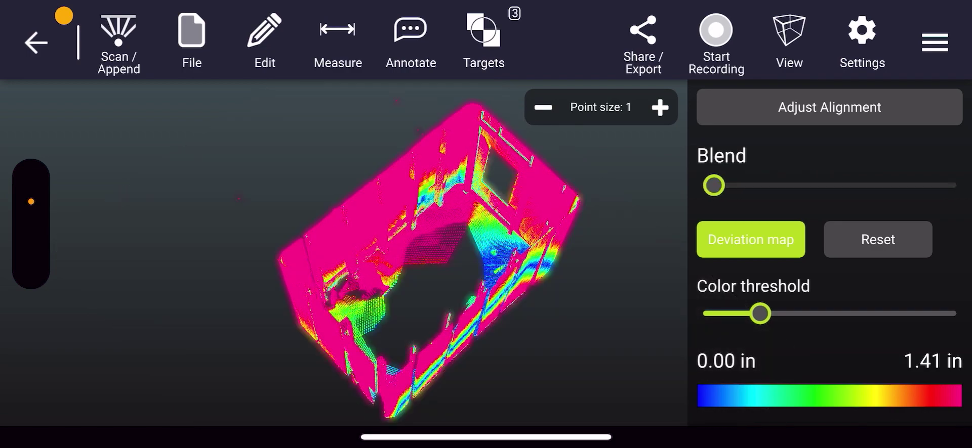
mouse_move(760, 314)
left_mouse_down()
mouse_move(790, 313)
mouse_move(782, 314)
left_mouse_up()
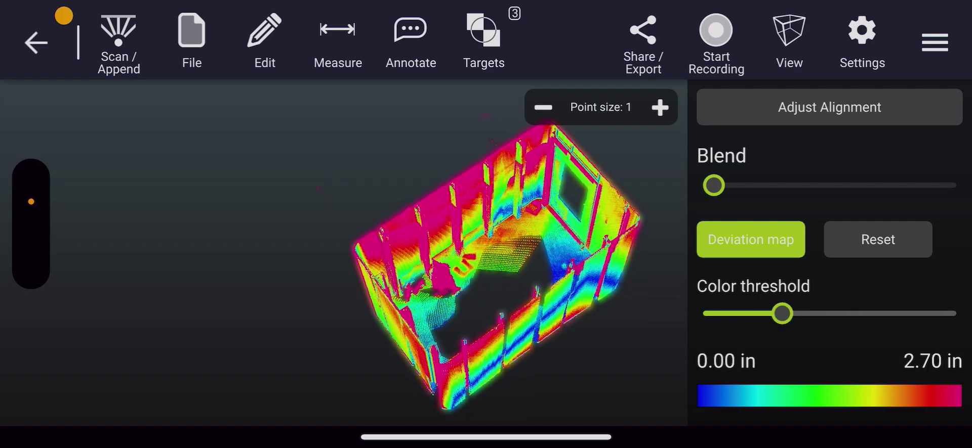
scroll(496, 253, "up", 2)
scroll(496, 254, "up", 2)
scroll(496, 253, "up", 2)
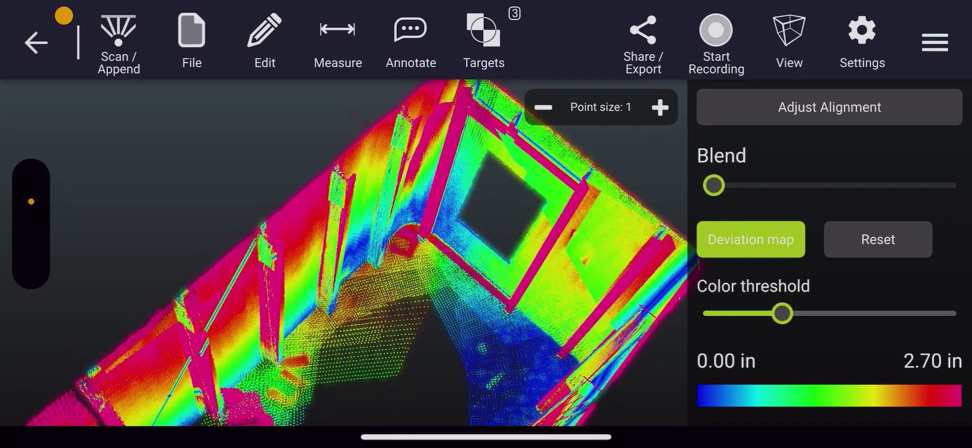
scroll(344, 253, "up", 2)
scroll(344, 253, "up", 2)
scroll(345, 253, "up", 2)
scroll(344, 253, "up", 2)
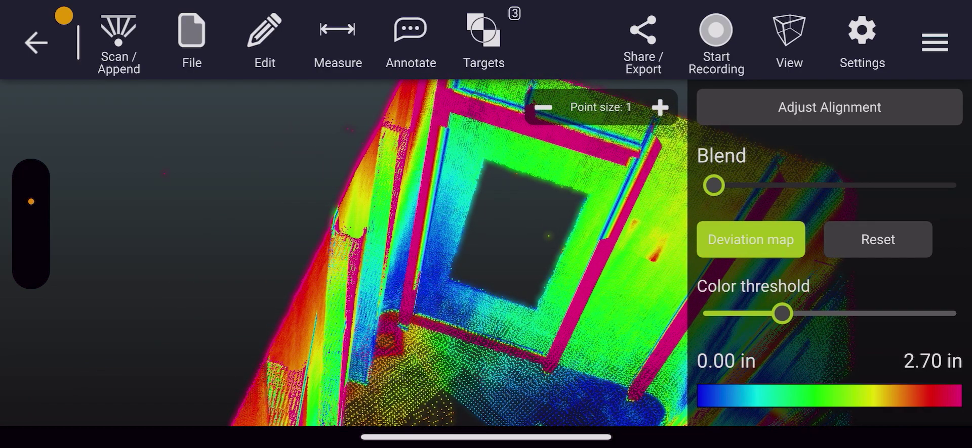
scroll(426, 253, "down", 2)
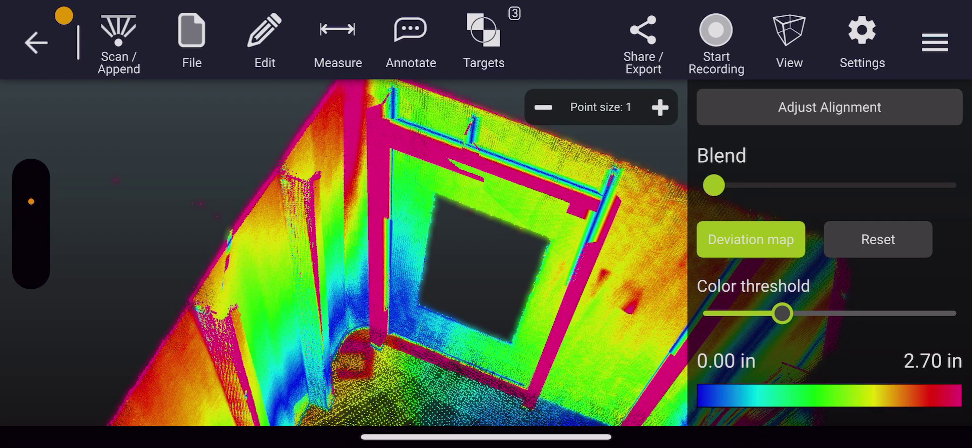
Compare the deviation map against the design, leaving the model partly blended in.
mouse_move(714, 185)
left_mouse_down()
mouse_move(945, 185)
mouse_move(934, 185)
left_mouse_up()
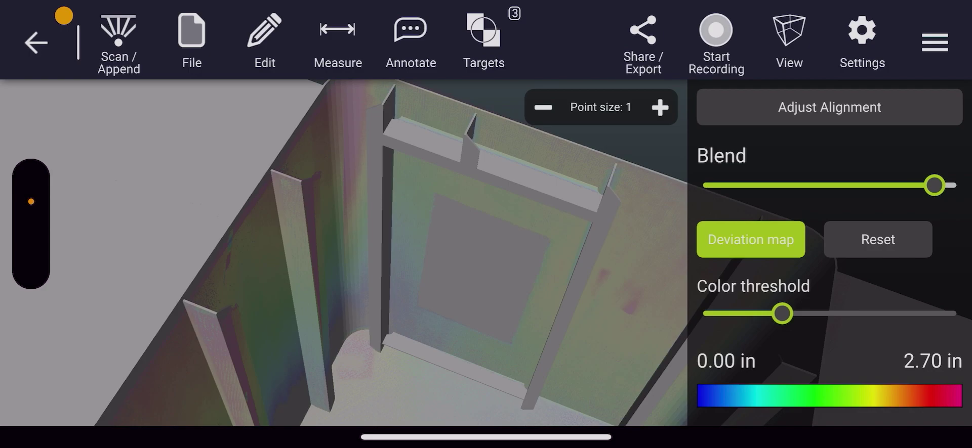
left_click_drag(934, 185, 714, 186)
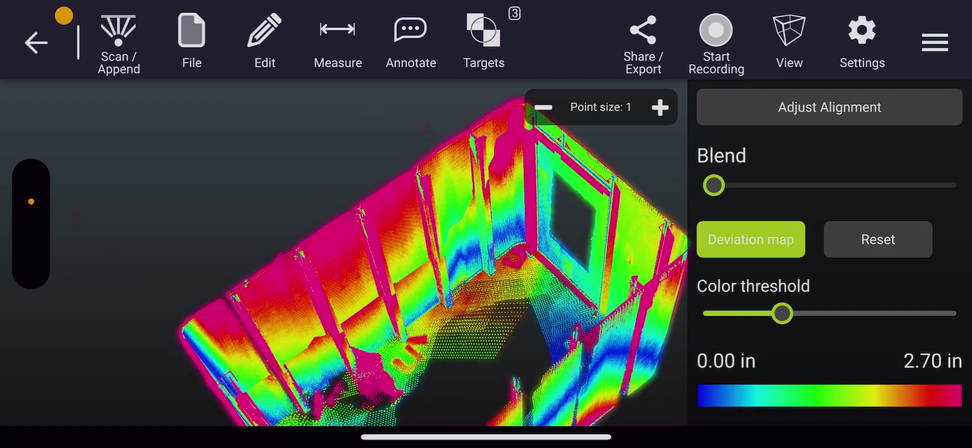
left_click_drag(713, 185, 830, 185)
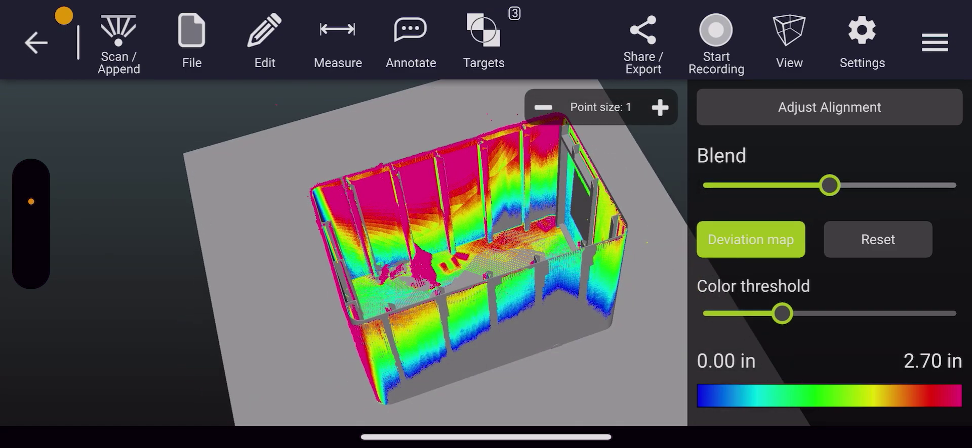
Turn off deviation colouring and enter Adjust Alignment.
left_click(751, 239)
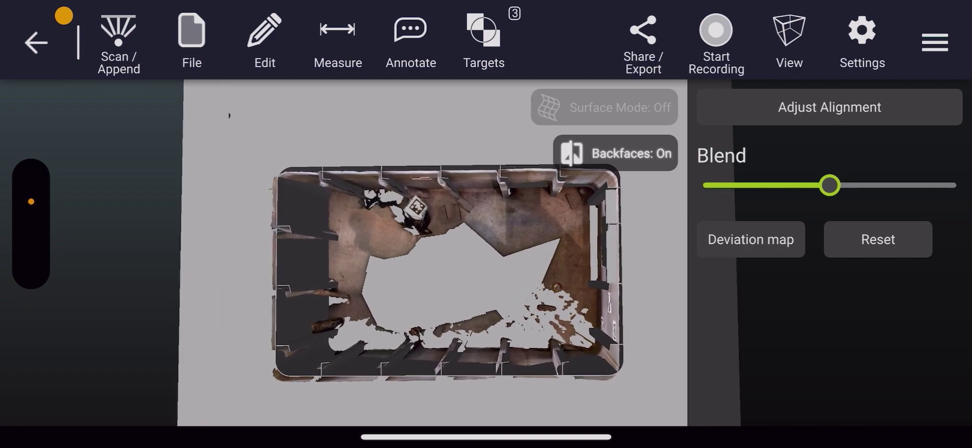
left_click(829, 107)
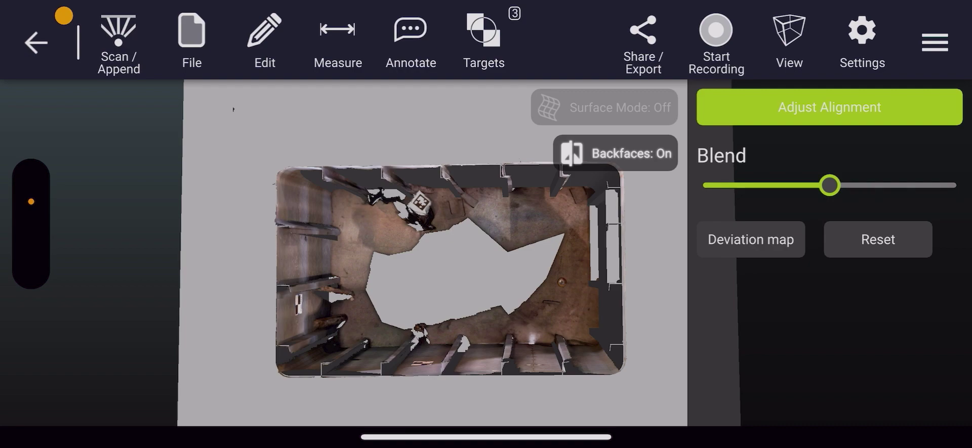
Open the scan's coordinate system settings from the Edit menu.
left_click(264, 40)
left_click(264, 76)
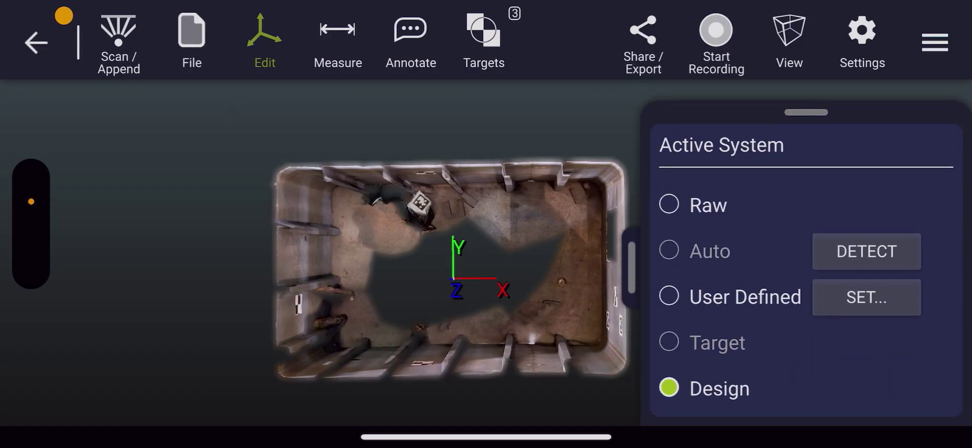